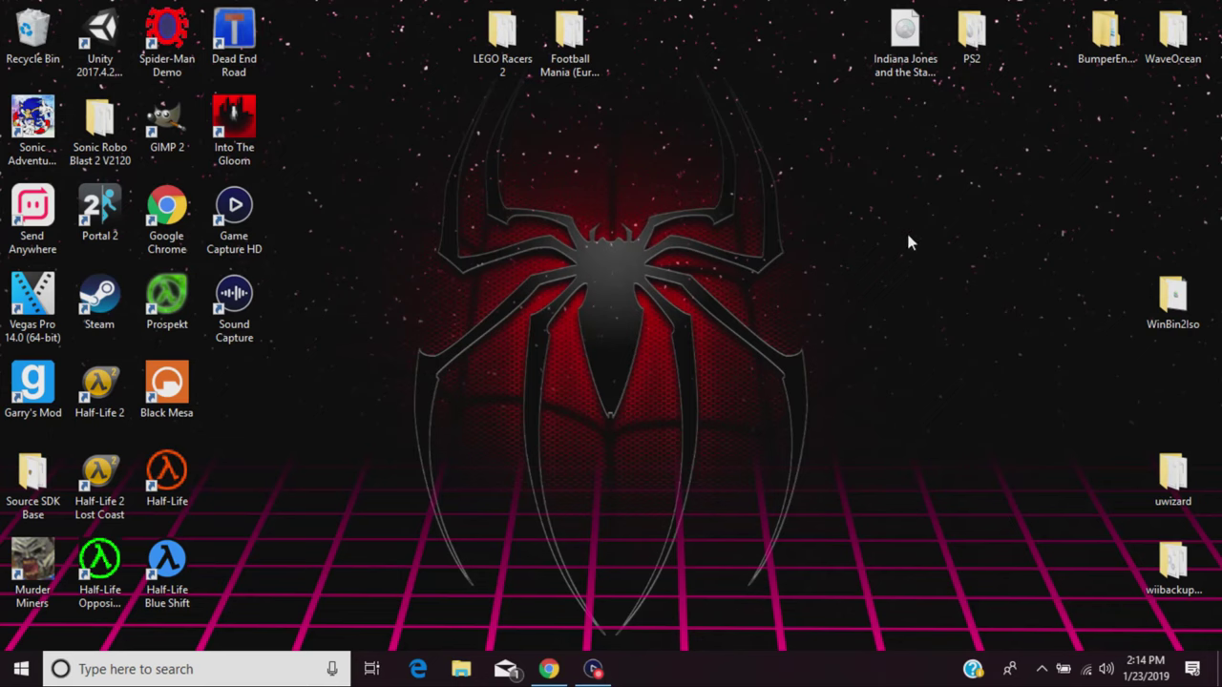
- Inspect the file properties of the Indiana Jones and the Staff of Kings disc image and the contents of the LEGO Racers 2 folder
right_click(906, 36)
click(957, 515)
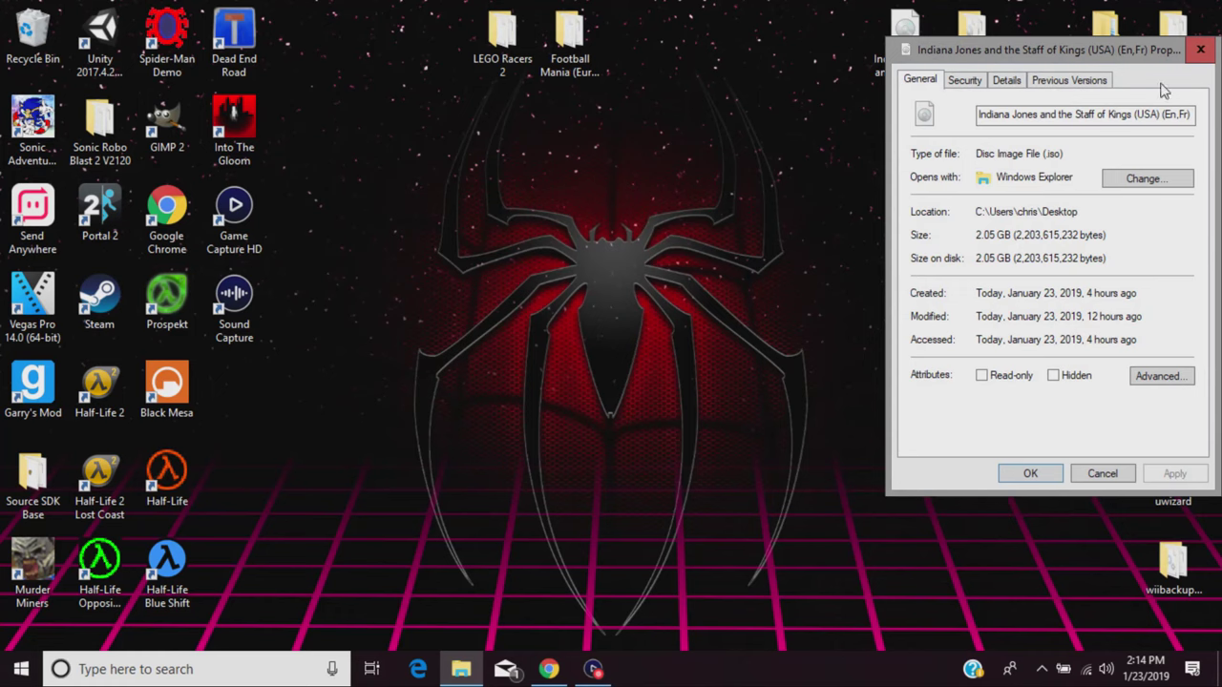
click(1200, 50)
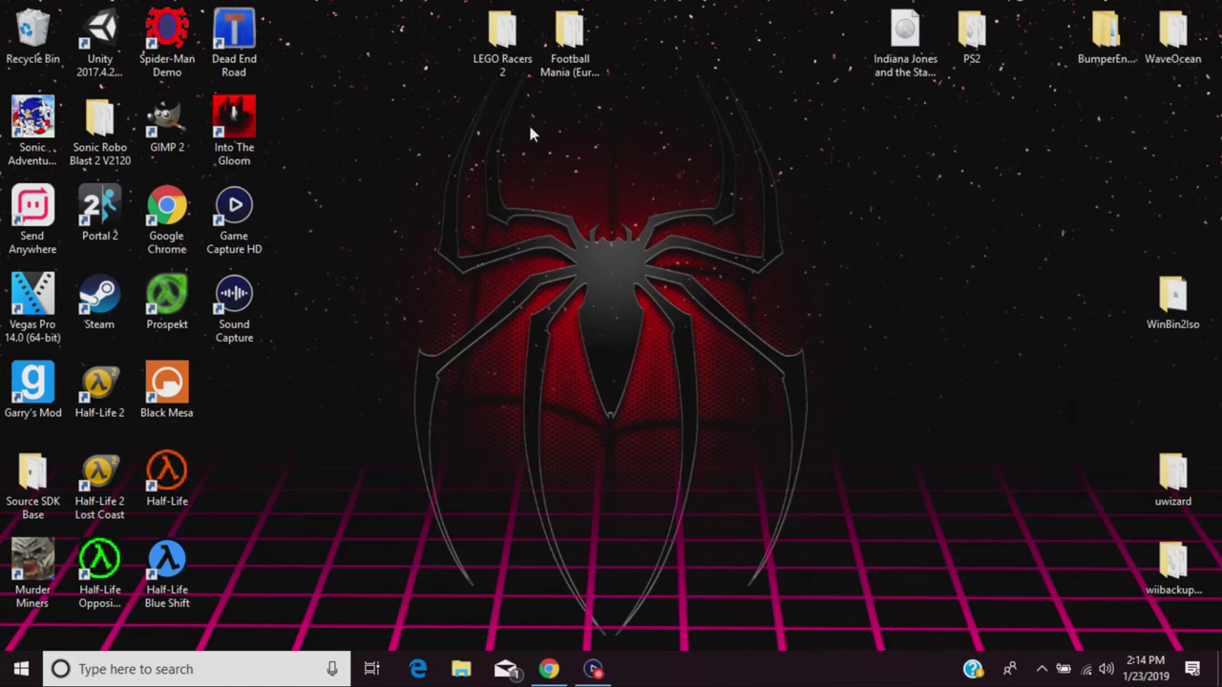
double_click(505, 38)
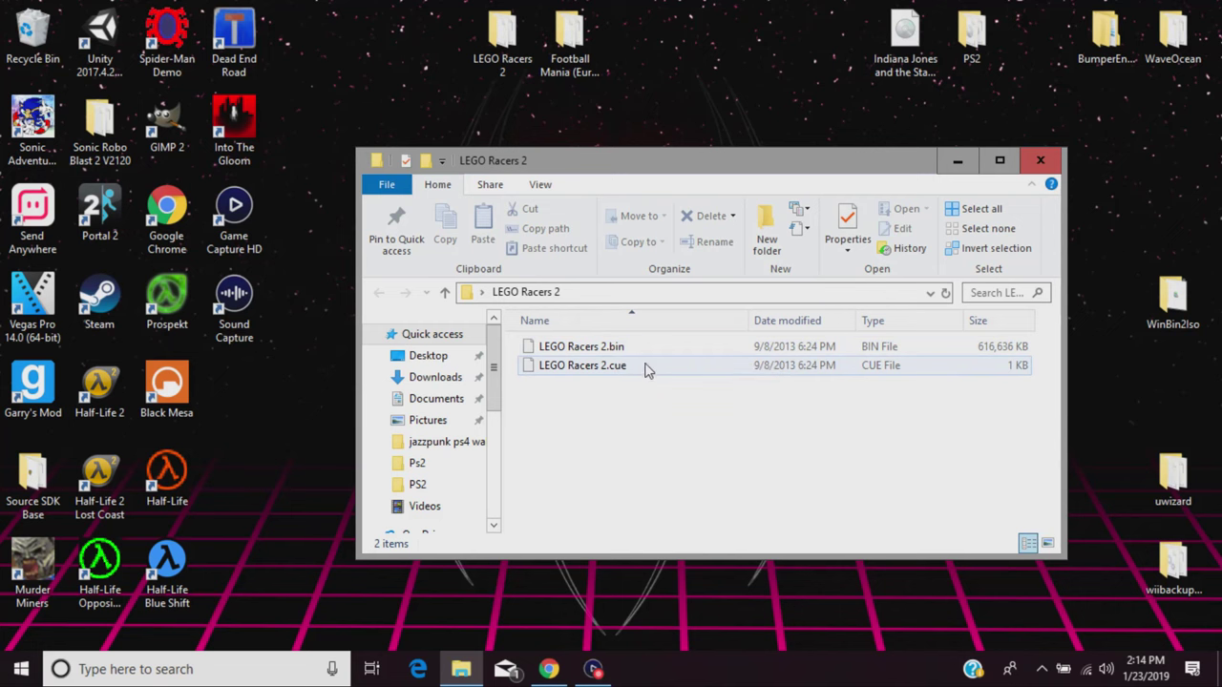
click(1038, 164)
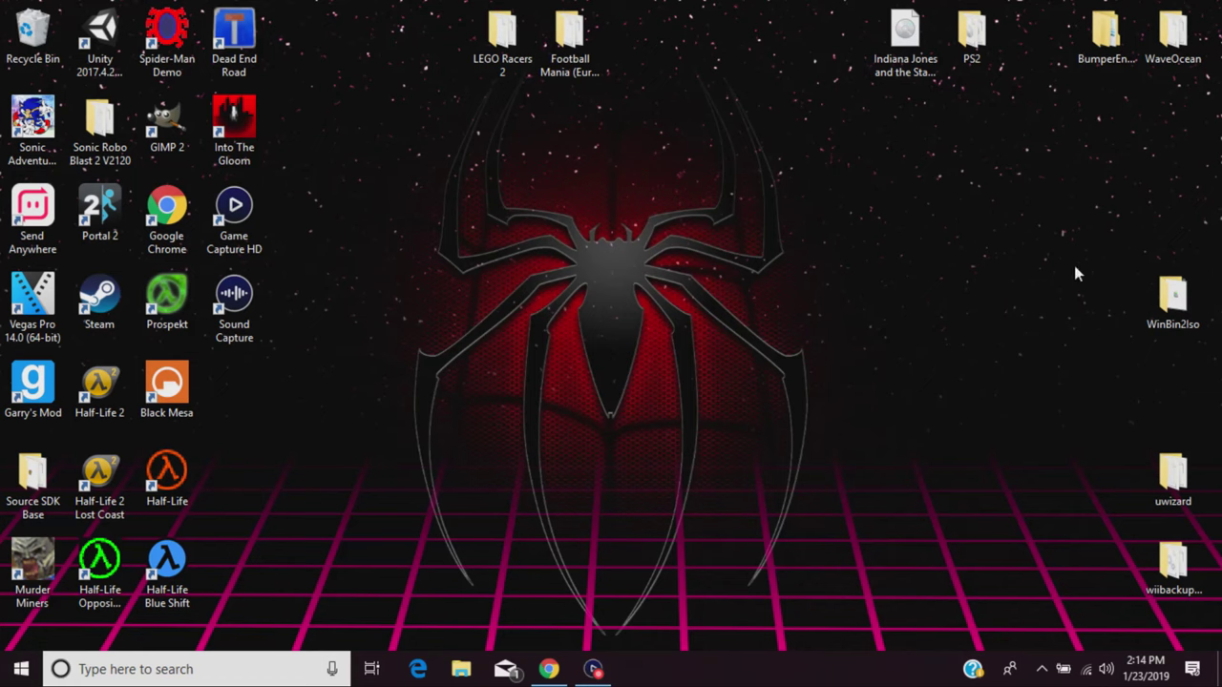
- Move the WinBin2Iso folder to the middle of the desktop and launch the WinBin2Iso application from it
drag(1141, 272, 668, 271)
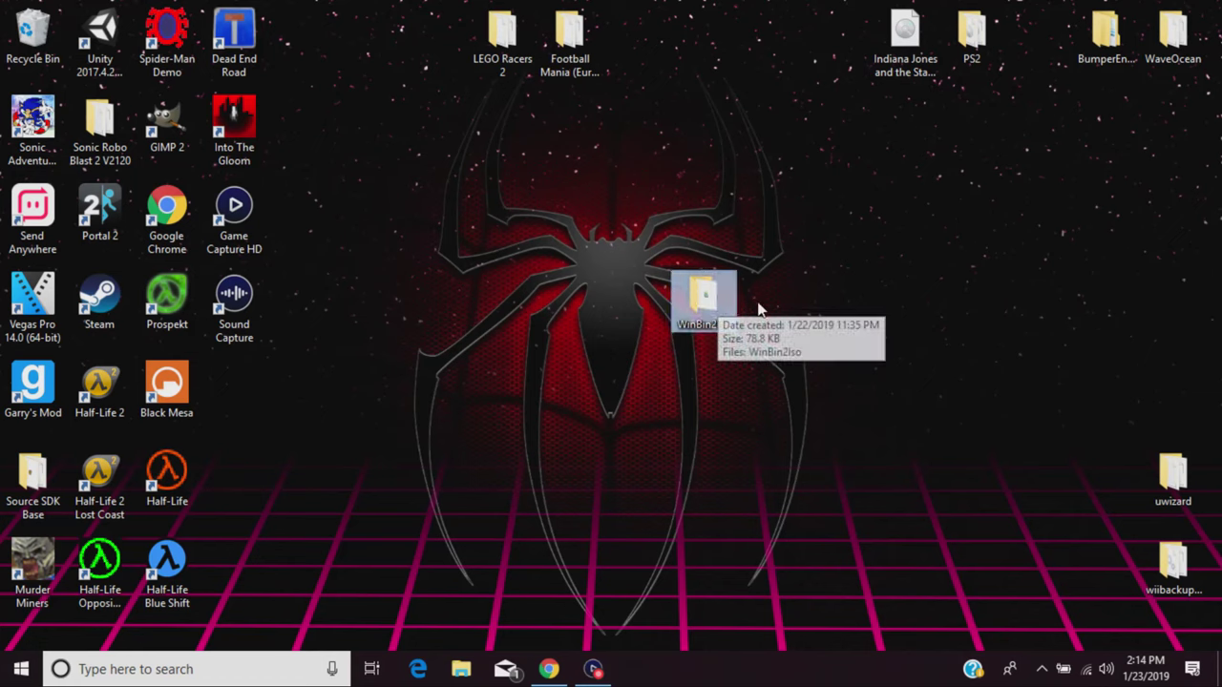
double_click(702, 301)
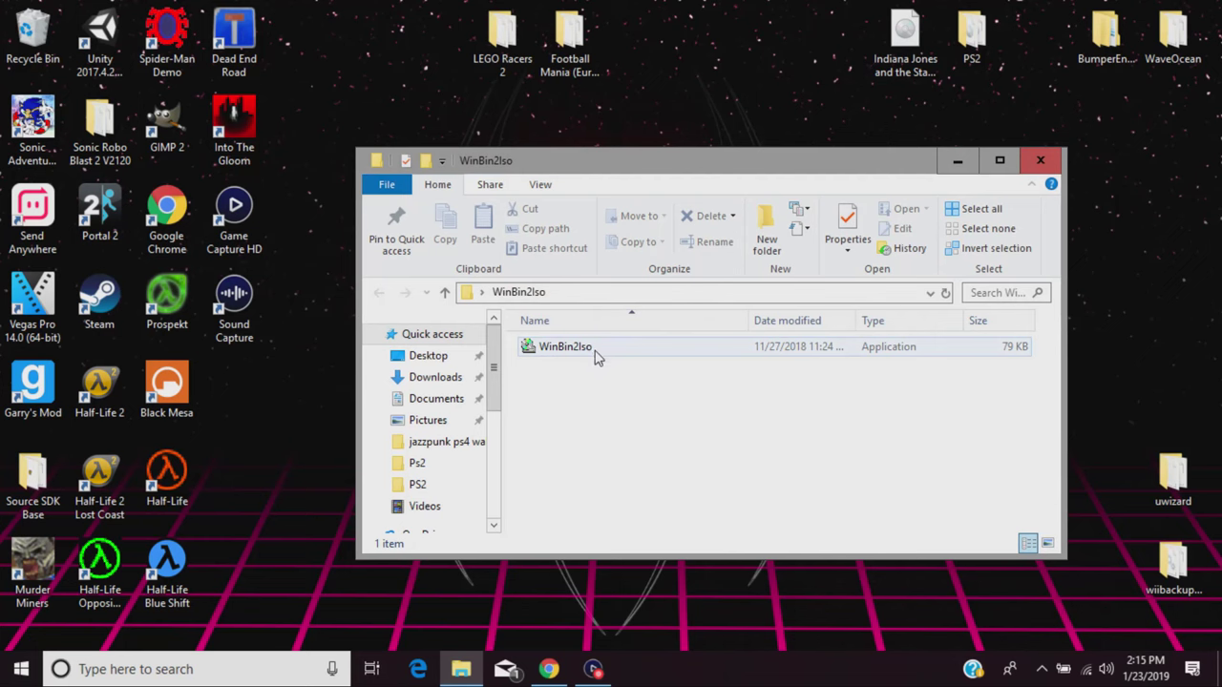
double_click(584, 348)
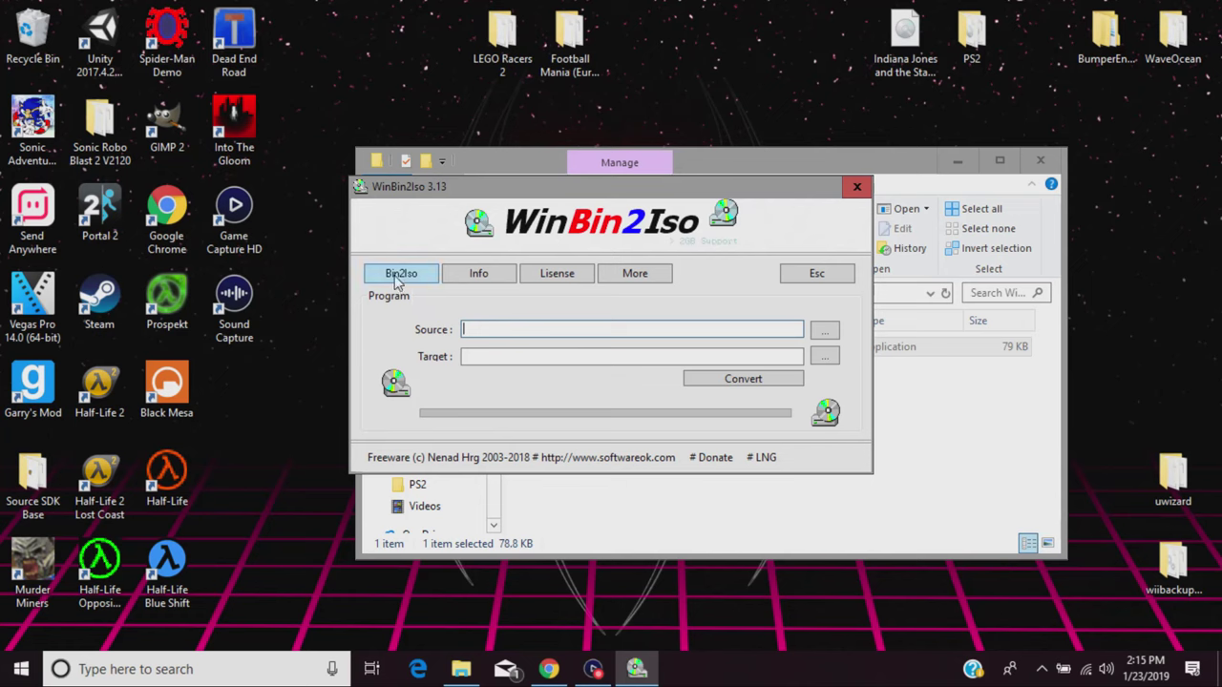
- Review WinBin2Iso's version information and license agreement, and return to the Bin2Iso conversion page
click(506, 275)
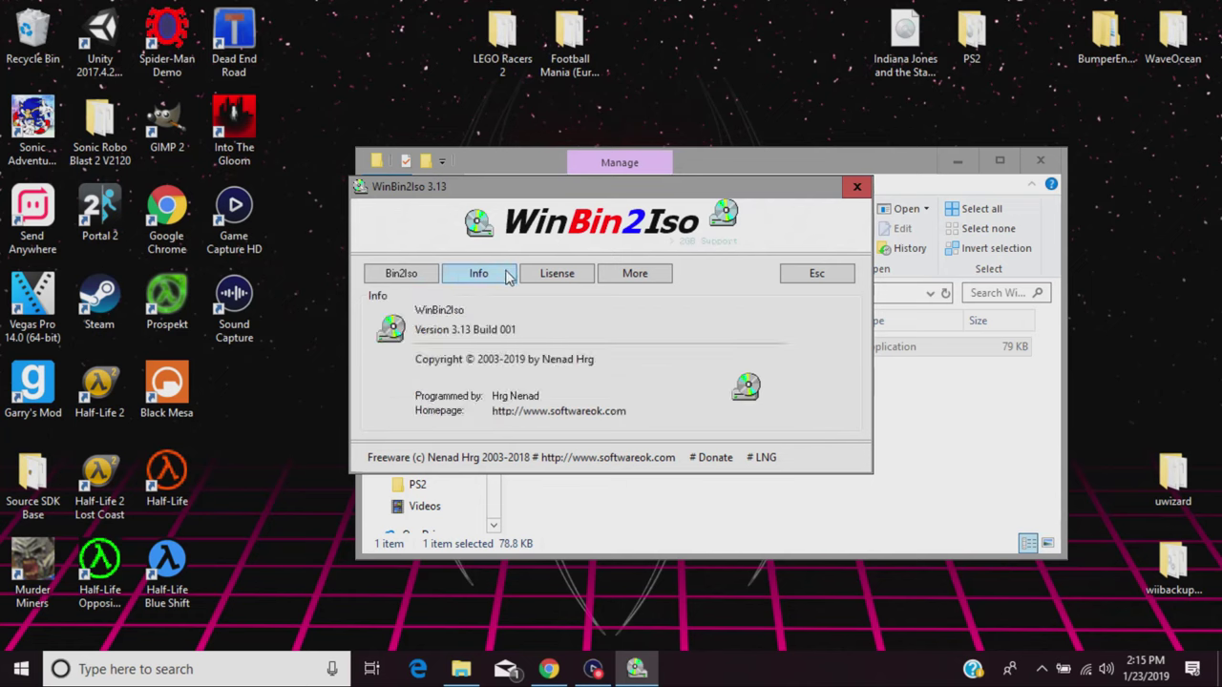
click(571, 275)
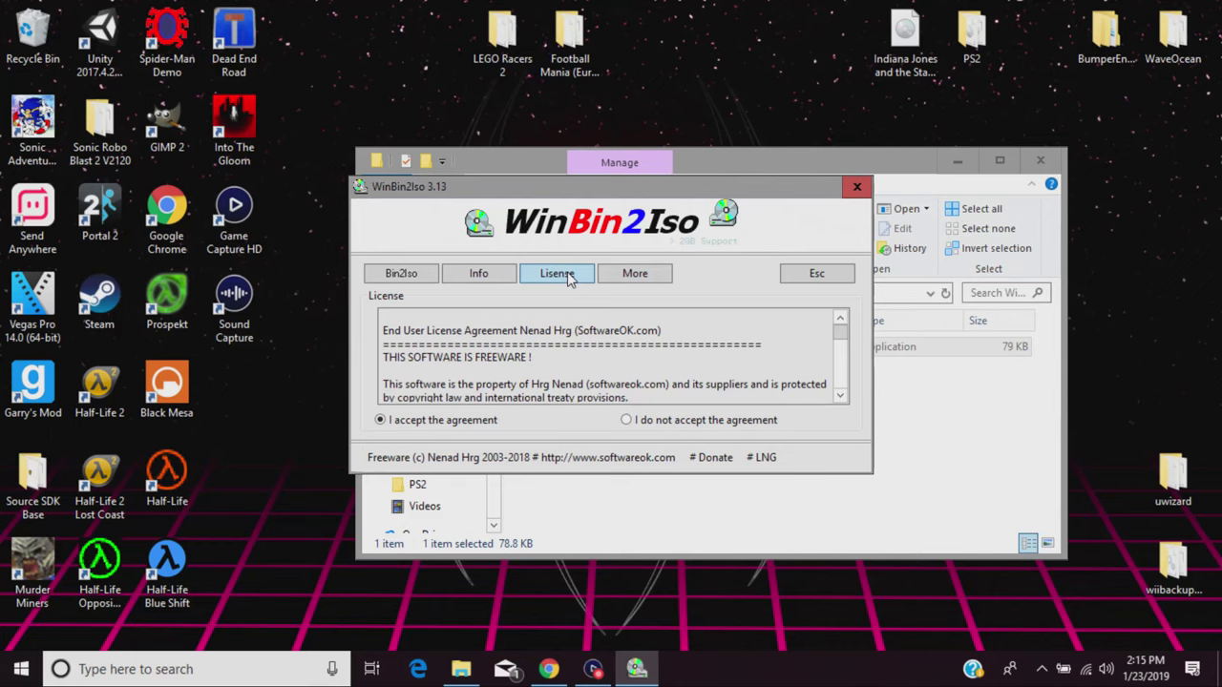
click(408, 276)
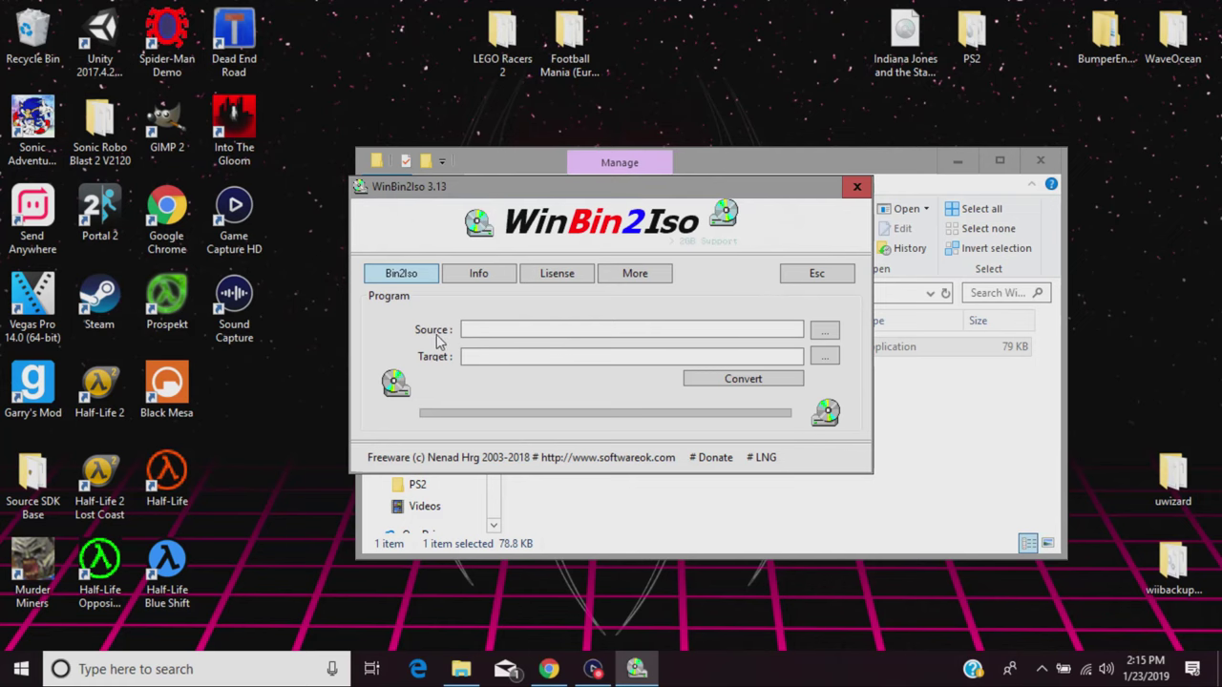
- Set LEGO Racers 2.bin from the desktop's LEGO Racers 2 folder as the conversion source
click(823, 331)
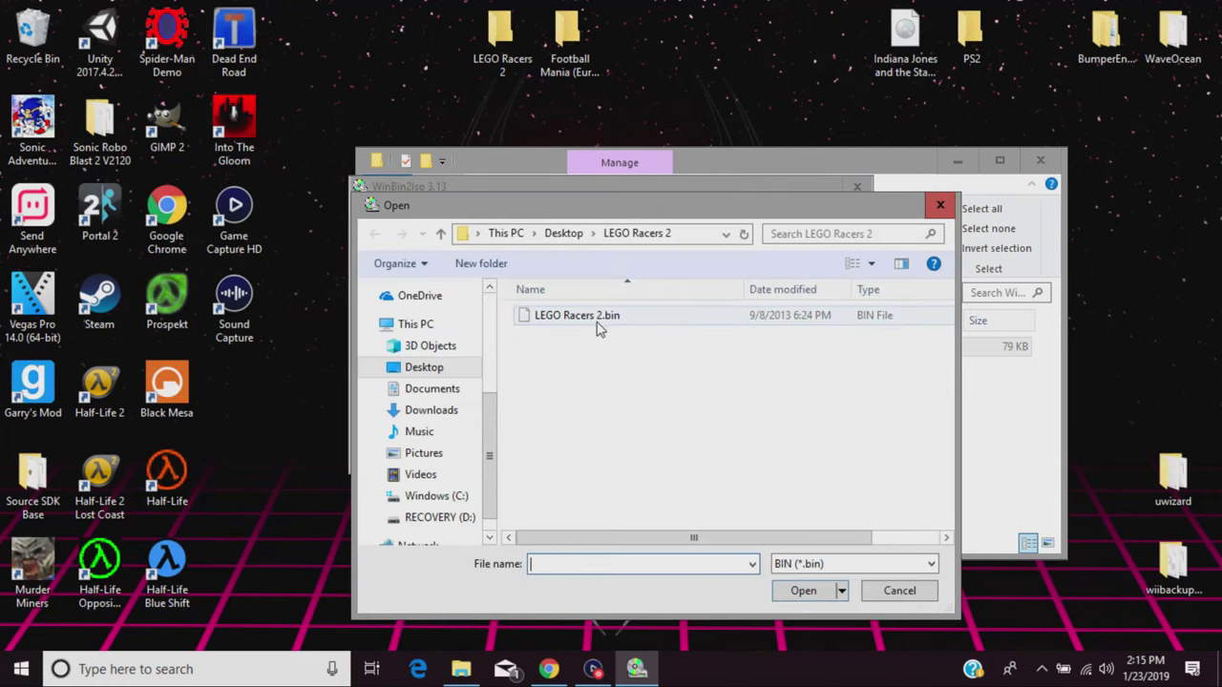
click(434, 372)
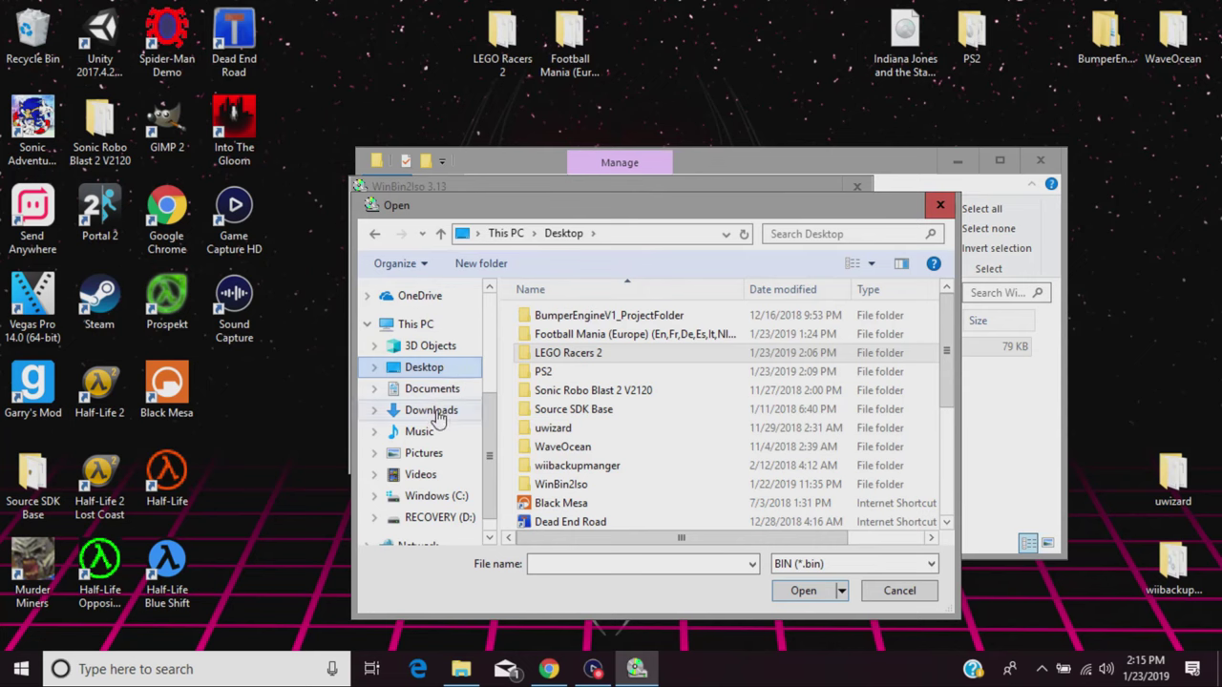
click(577, 355)
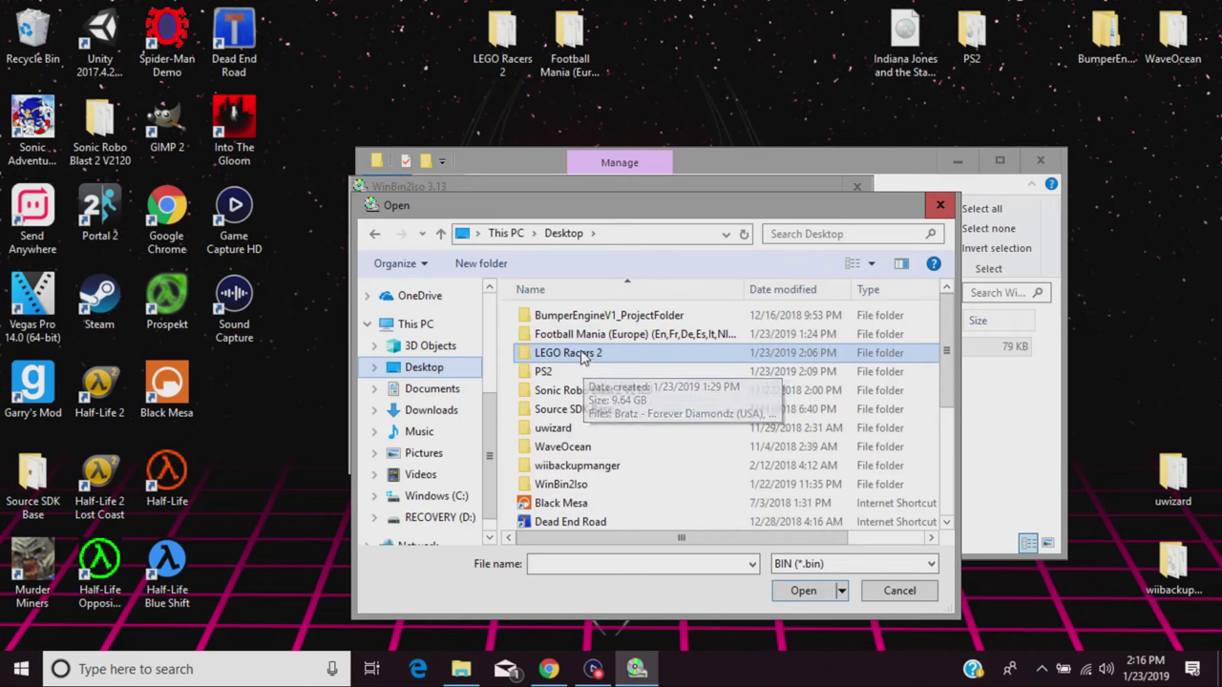
double_click(581, 354)
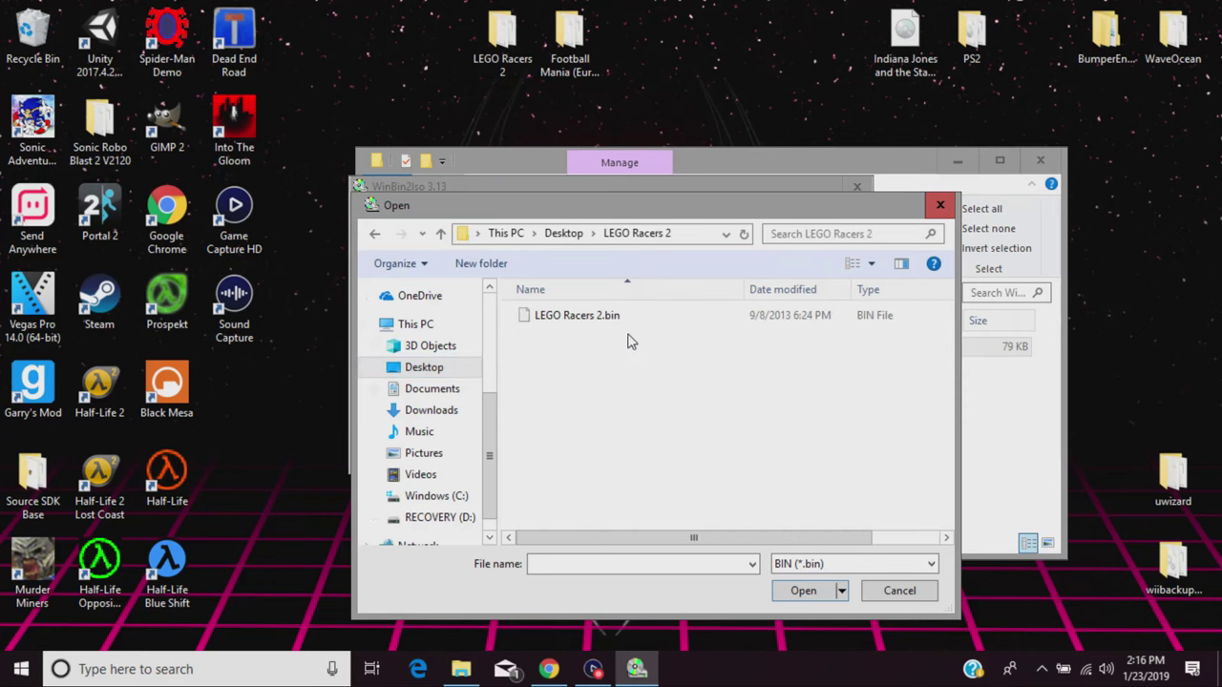
click(588, 319)
click(814, 591)
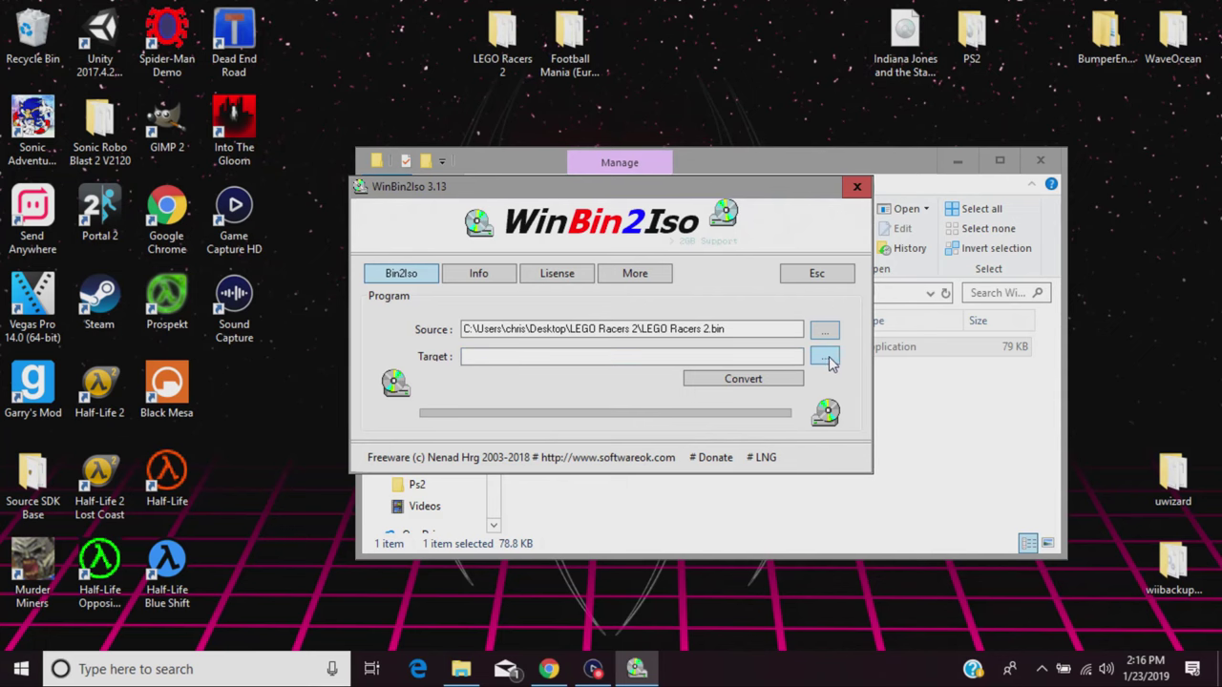
- Set the conversion target to an ISO file named LEGO Racers 2 in the desktop's LEGO Racers 2 folder
click(826, 358)
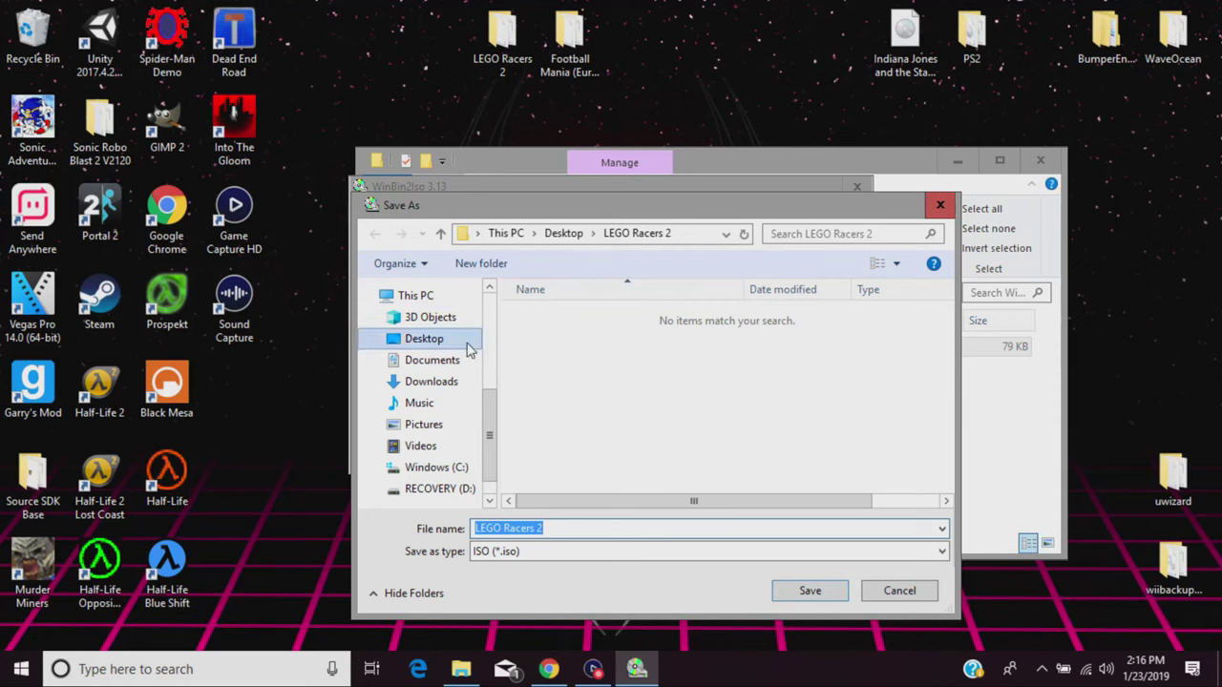
click(436, 345)
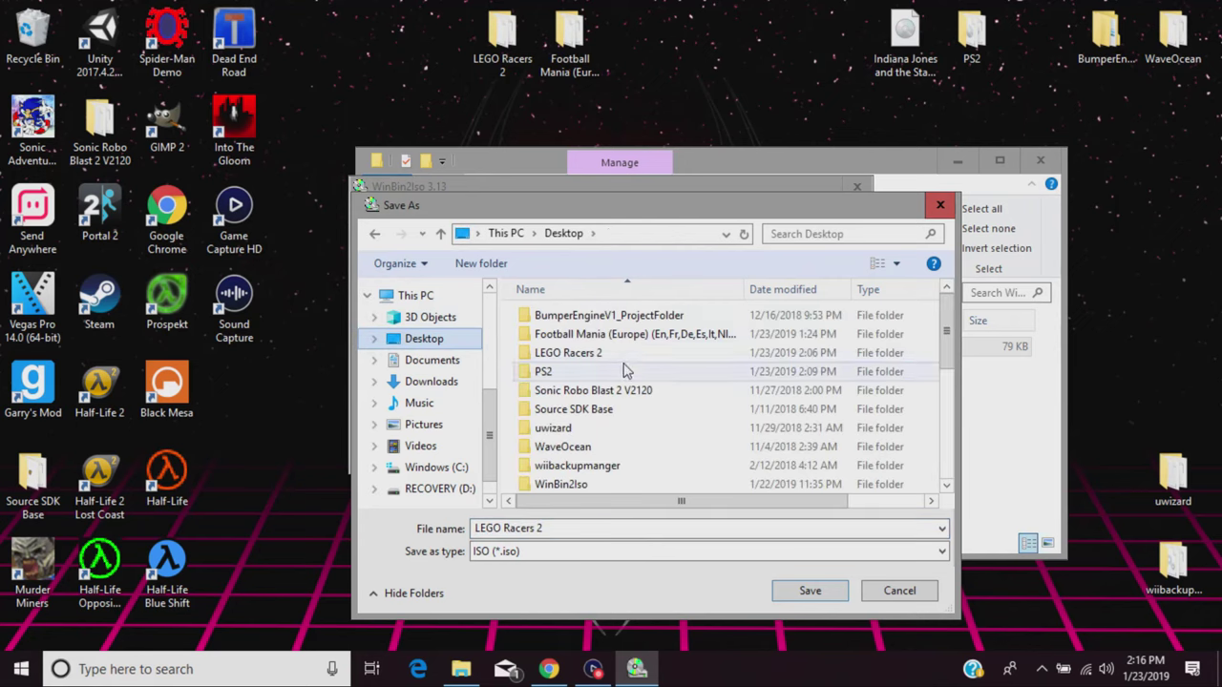
double_click(620, 354)
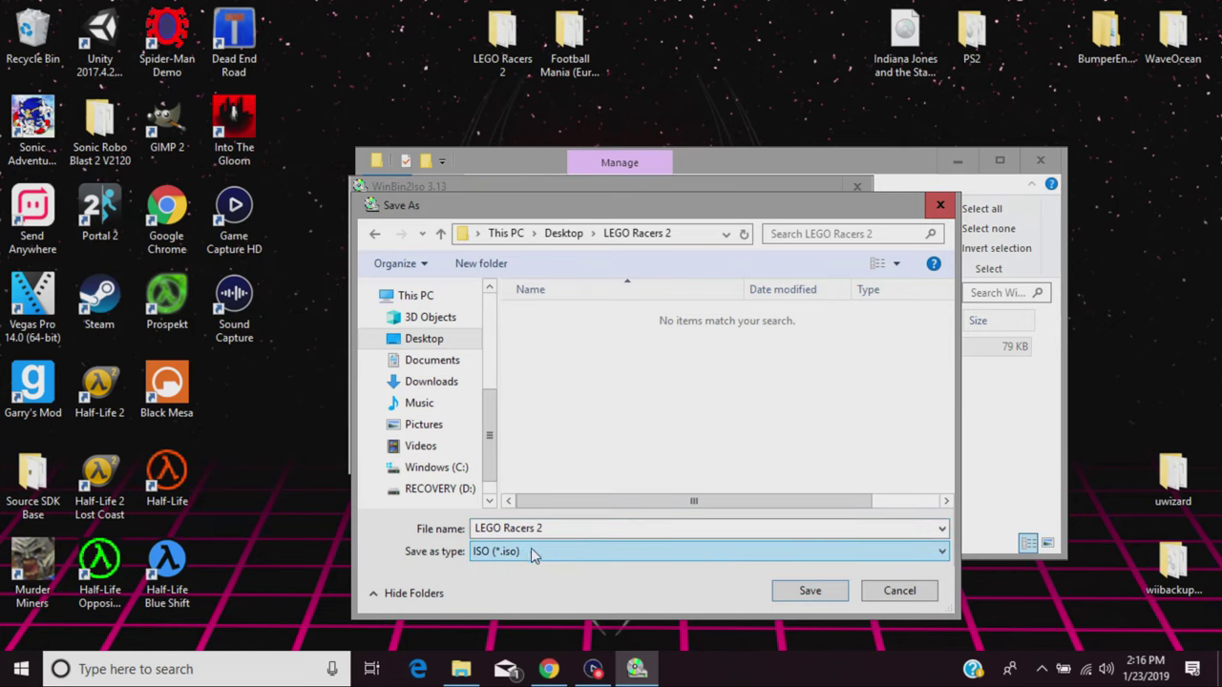
click(807, 591)
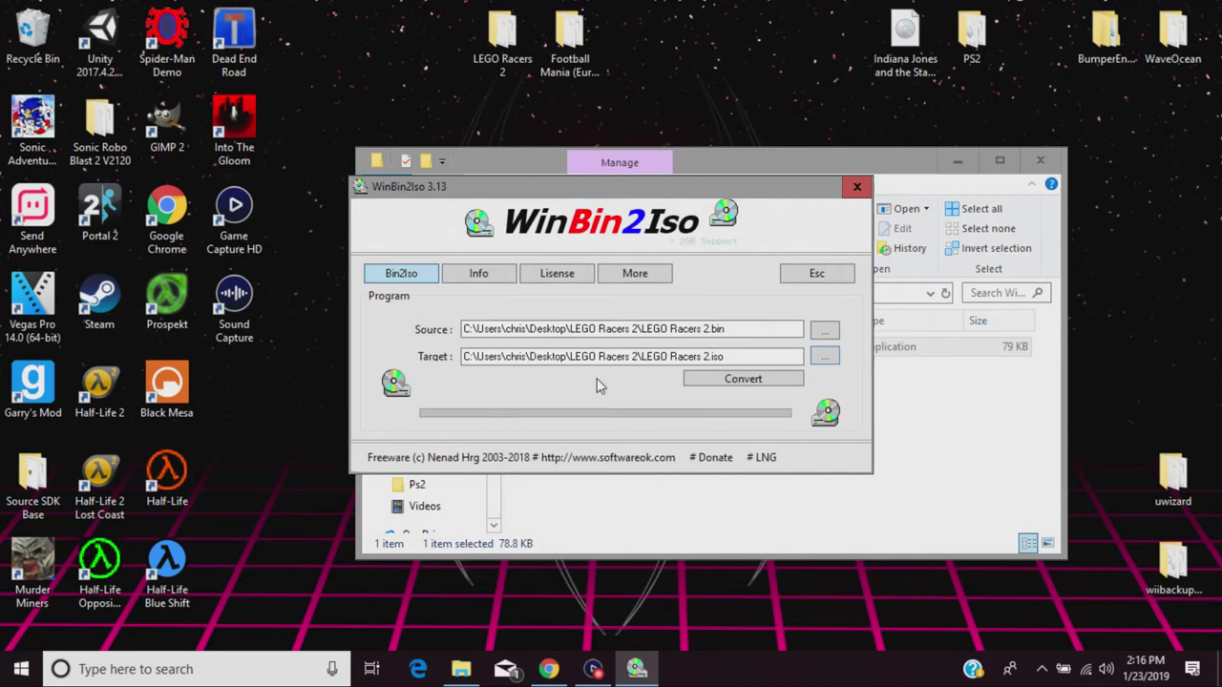
- Convert the BIN file to ISO, and close WinBin2Iso and its folder window when the conversion finishes
click(766, 382)
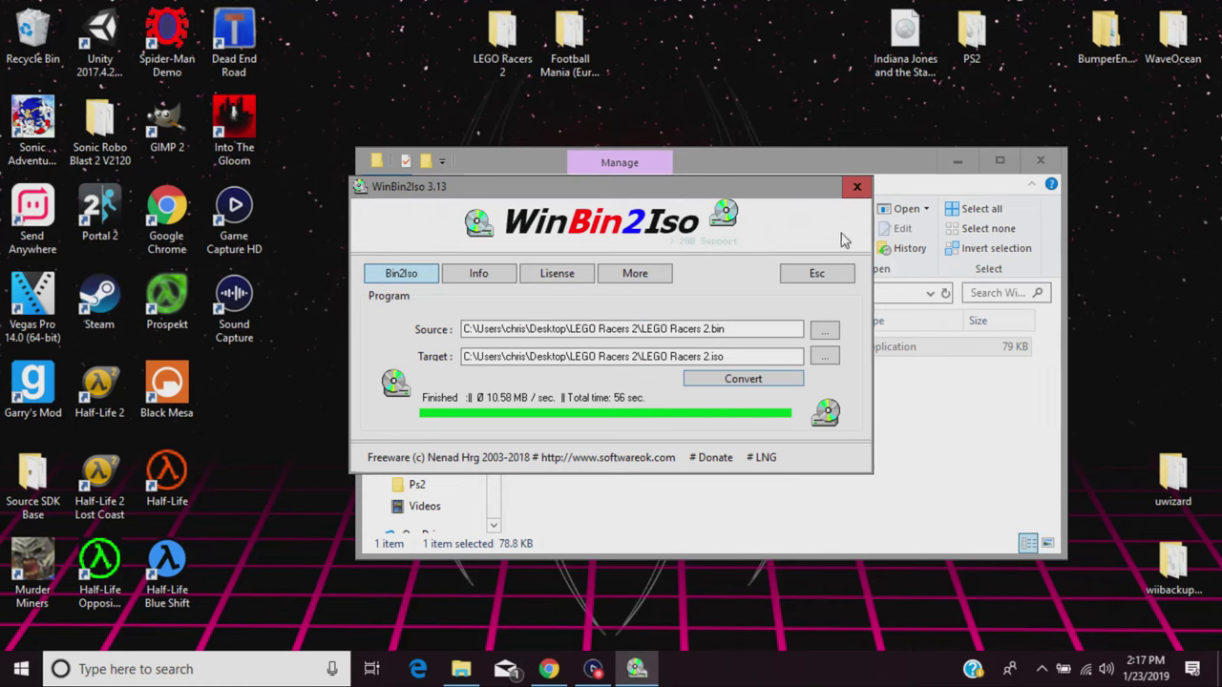
click(857, 186)
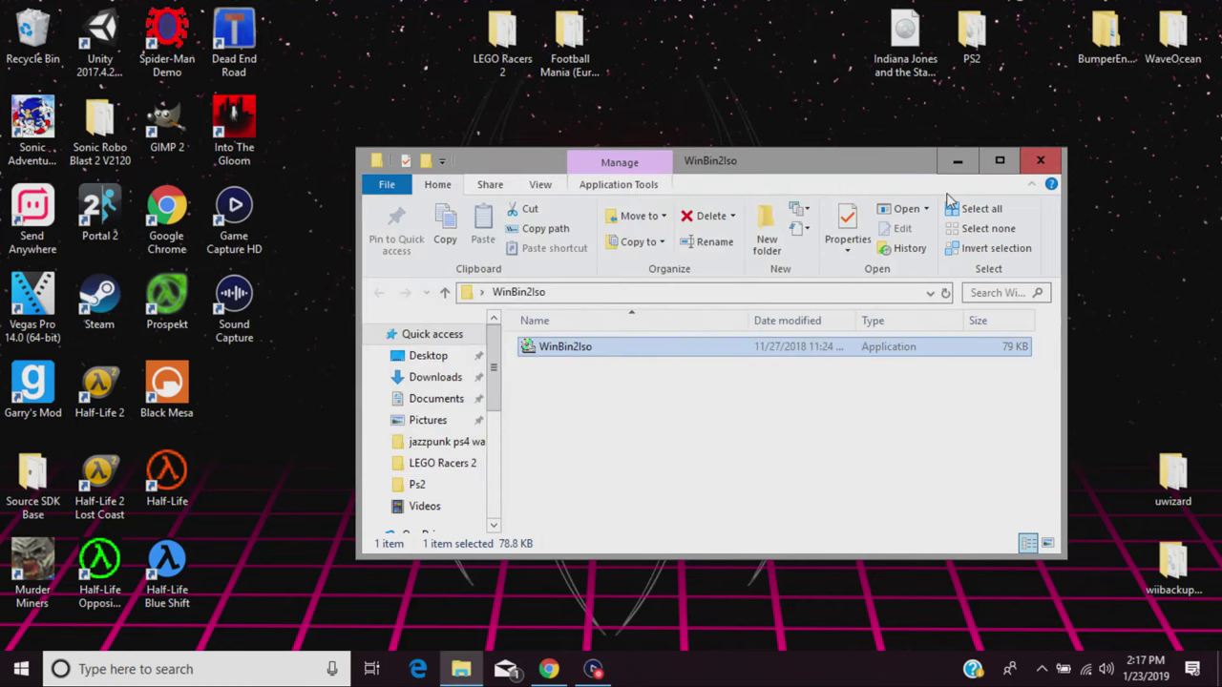
click(1039, 164)
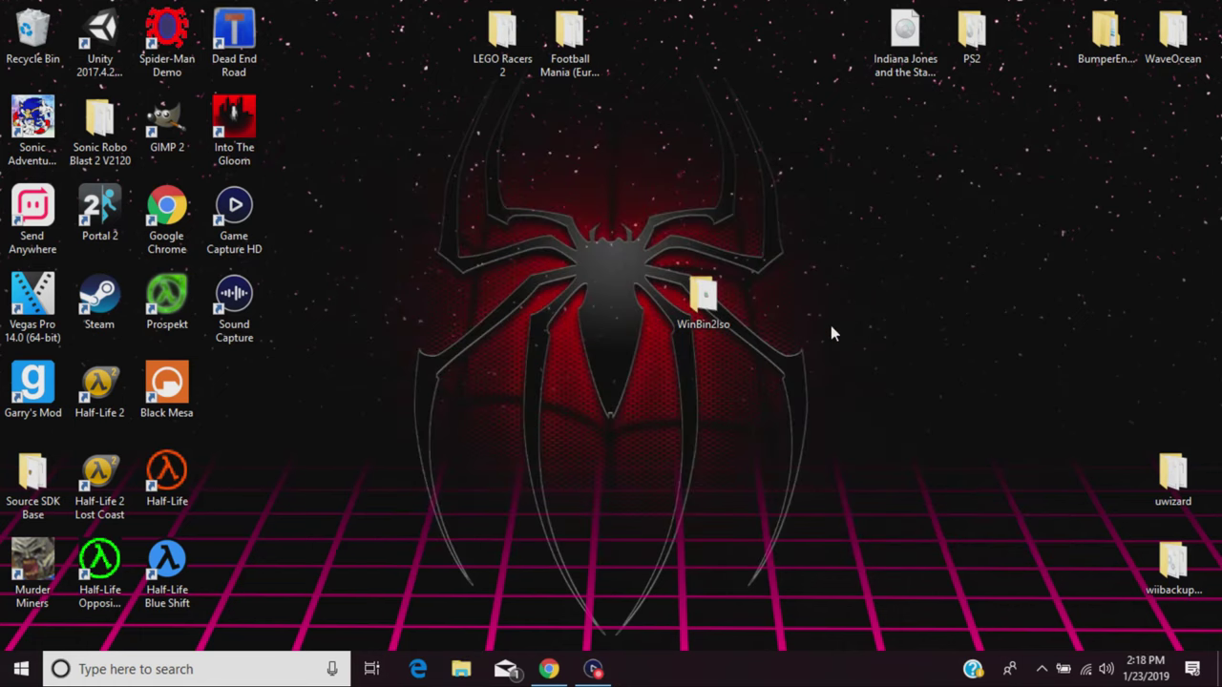
- Open the LEGO Racers 2 folder on the desktop and check the file type in the converted disc image's properties
click(500, 38)
double_click(488, 43)
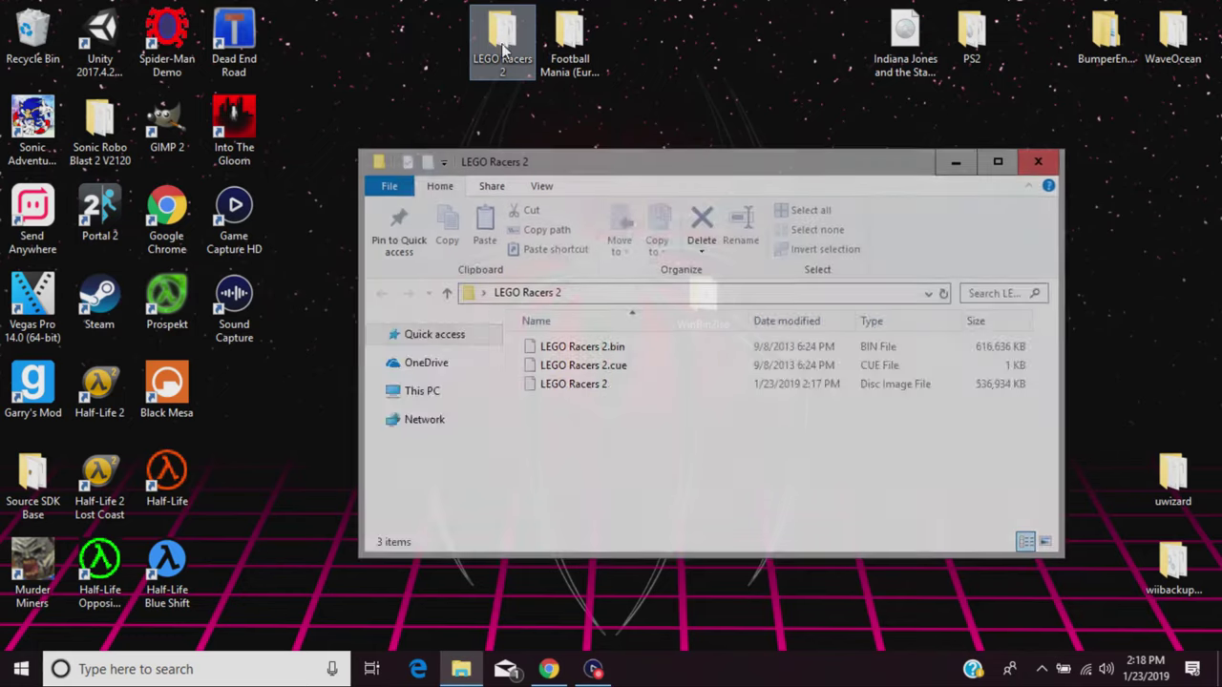
click(600, 386)
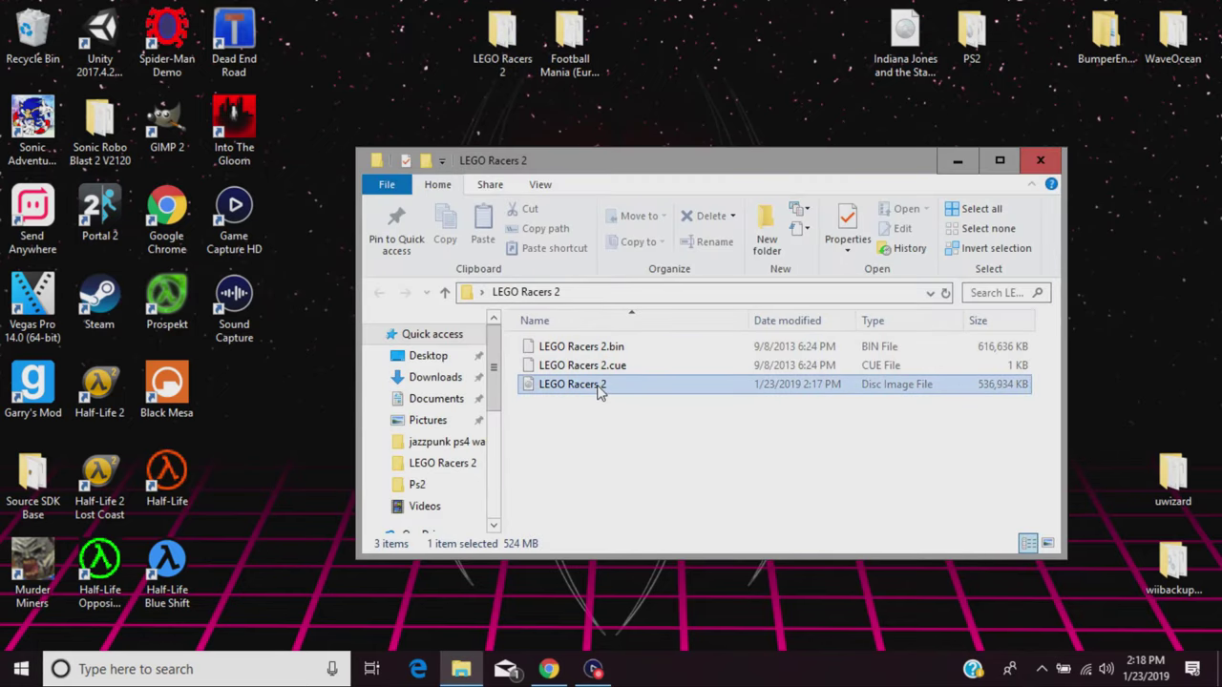
right_click(709, 394)
click(788, 636)
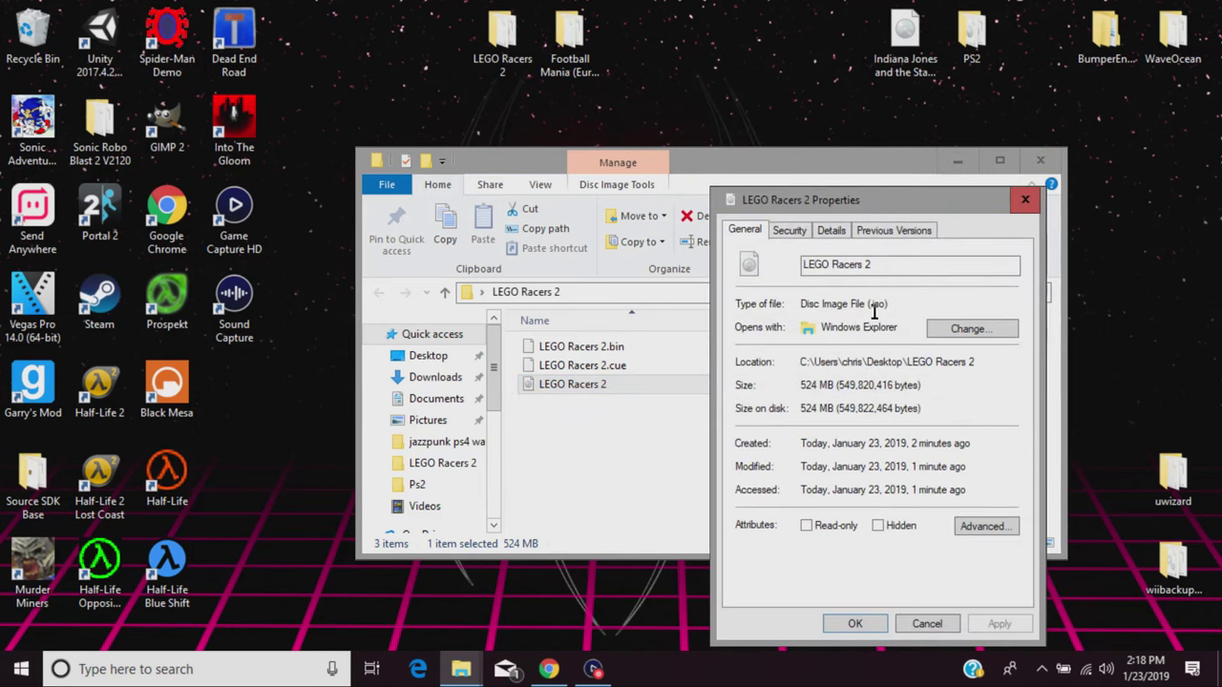
click(1026, 199)
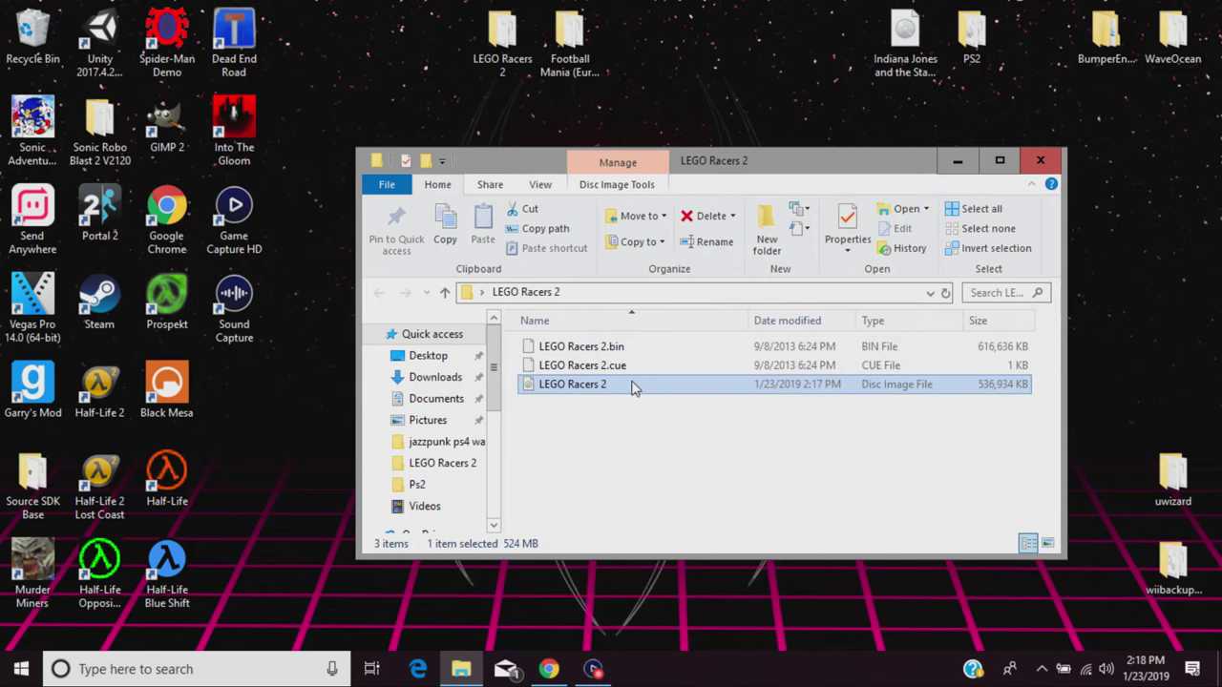